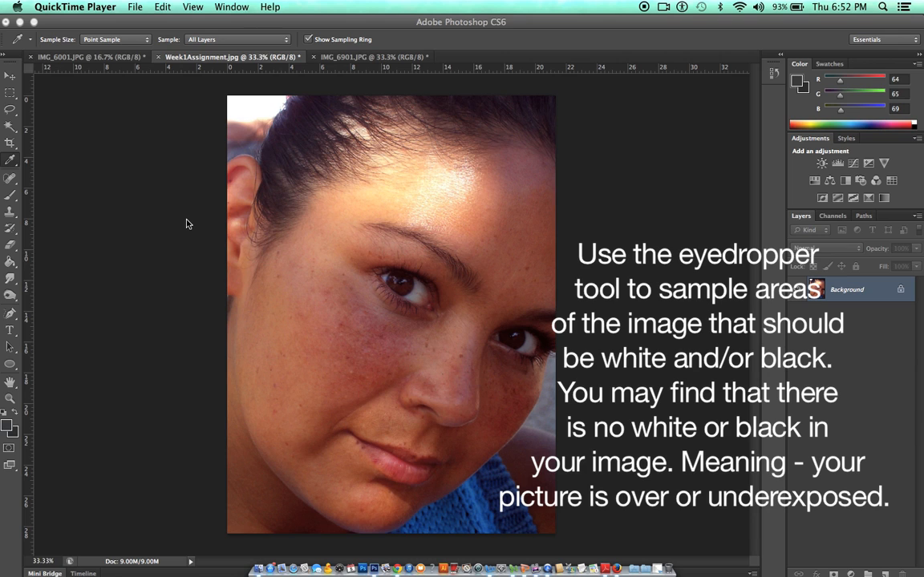
Sample the pupils and several shaded areas of the Week1Assignment.jpg portrait with the Eyedropper tool to check for true black.
left_click(9, 160)
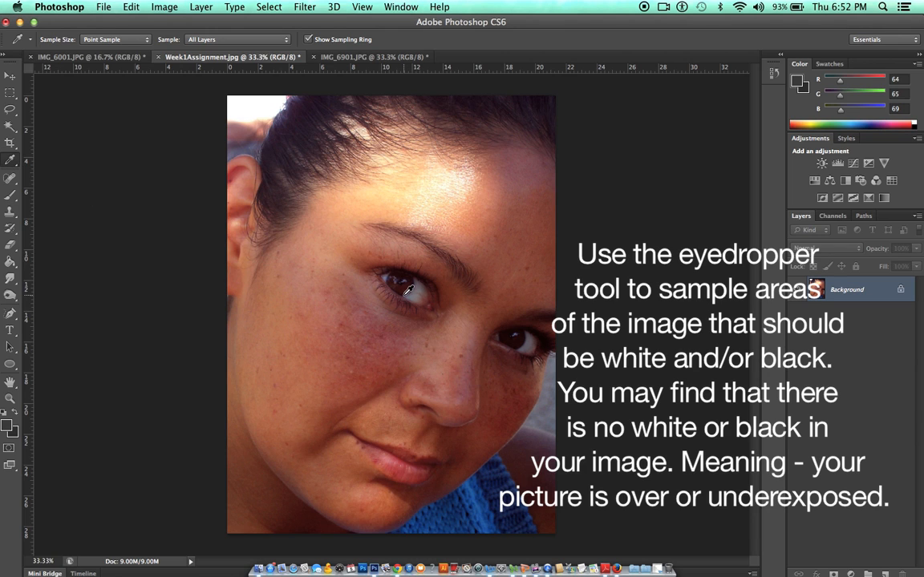
left_click(511, 332)
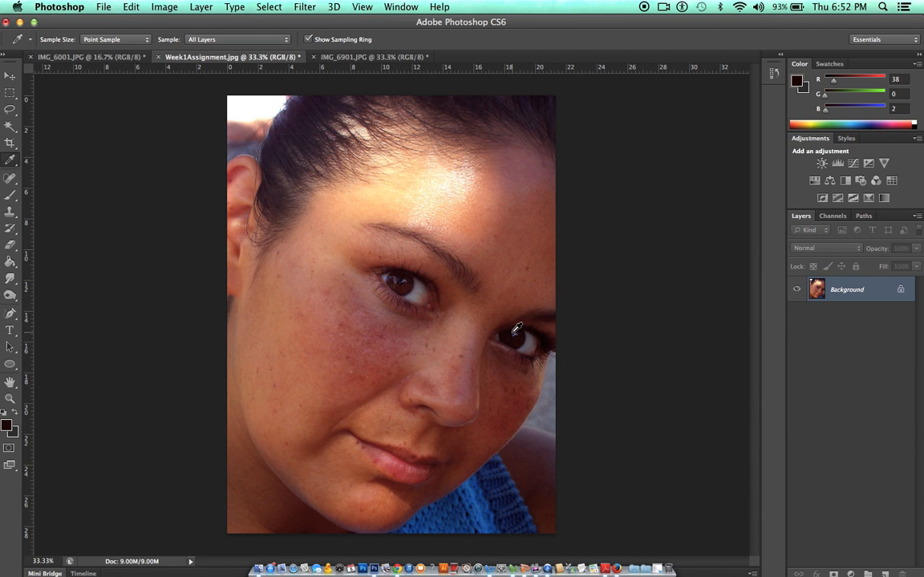
left_click(516, 331)
left_click(516, 331)
left_click(405, 276)
left_click(361, 251)
left_click(291, 476)
left_click(422, 490)
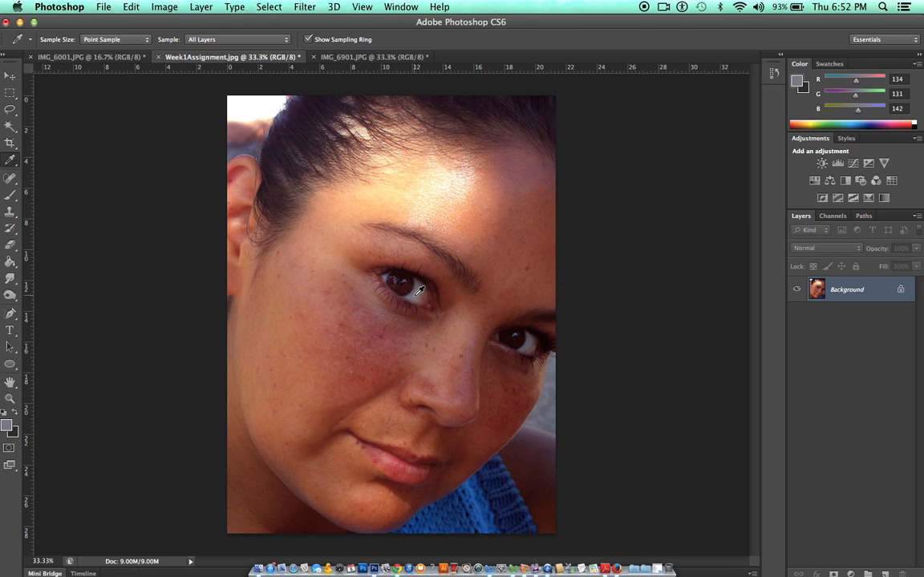
Sample the white of the eye, the bright background corner and the forehead highlight to check for true white.
left_click(418, 291)
left_click(418, 289)
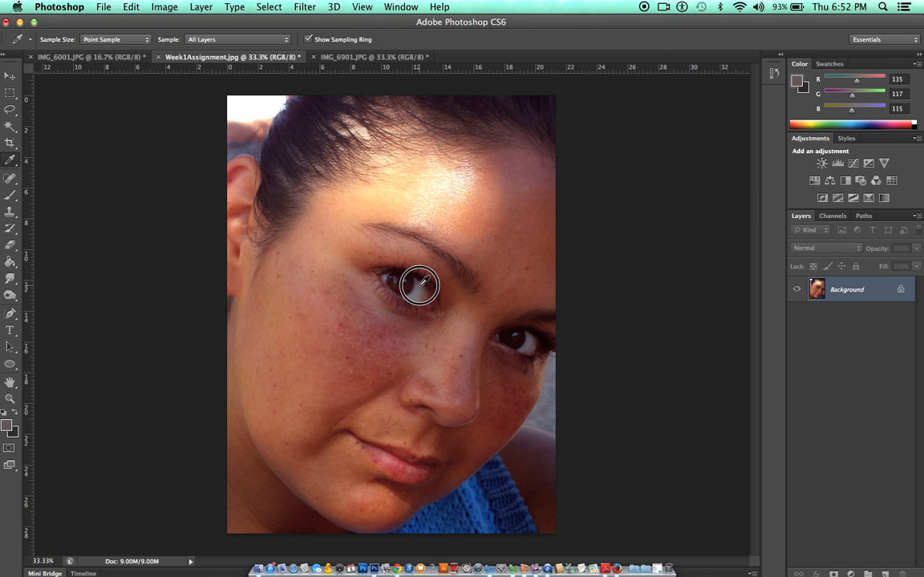
left_click(258, 104)
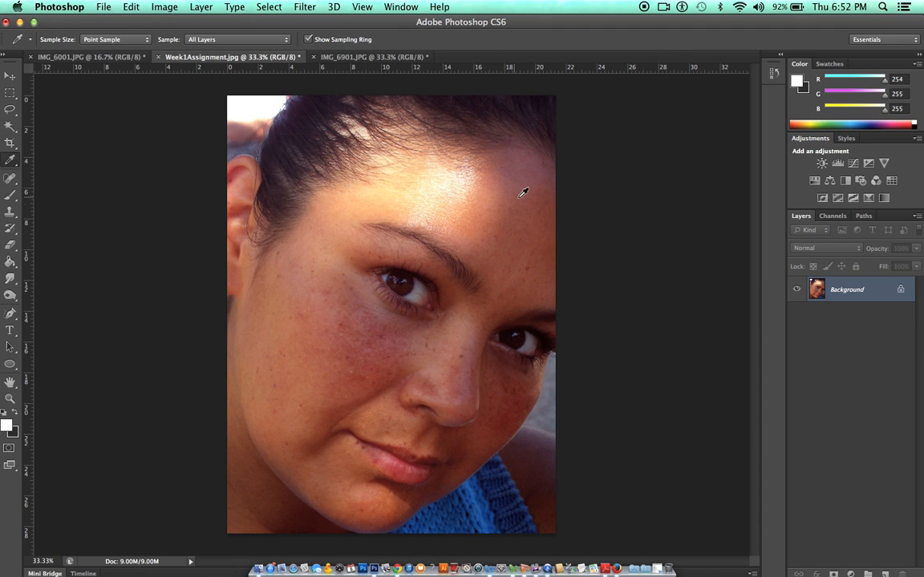
left_click(412, 167)
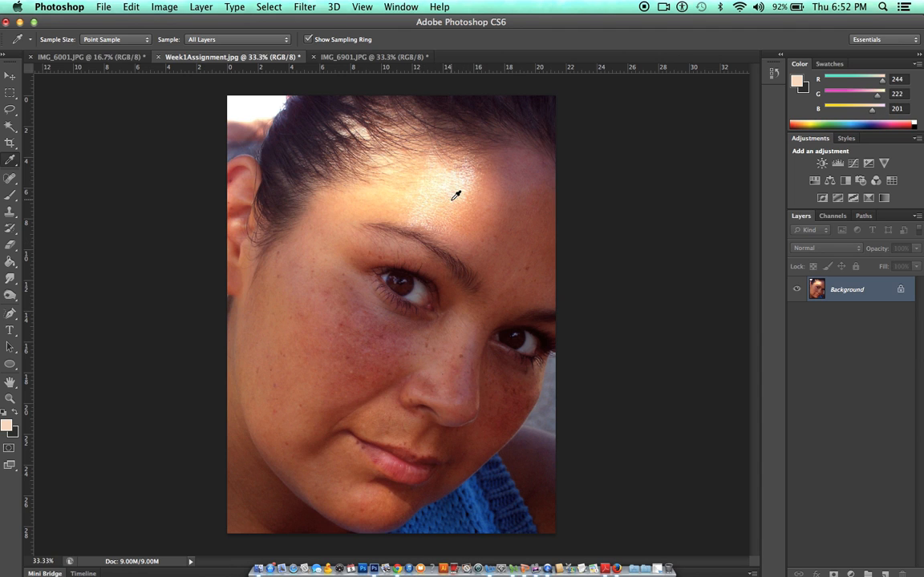
left_click(441, 178)
left_click(434, 192)
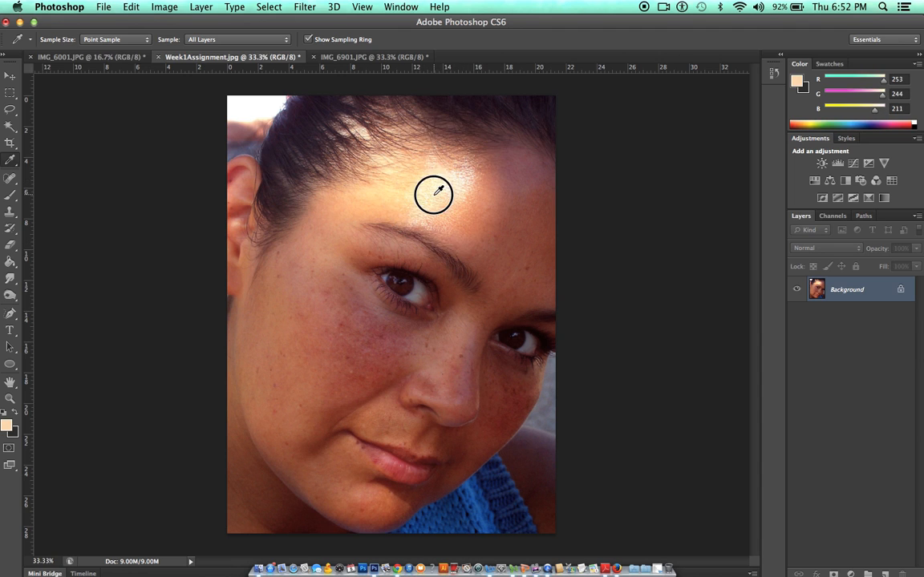
left_click(460, 190)
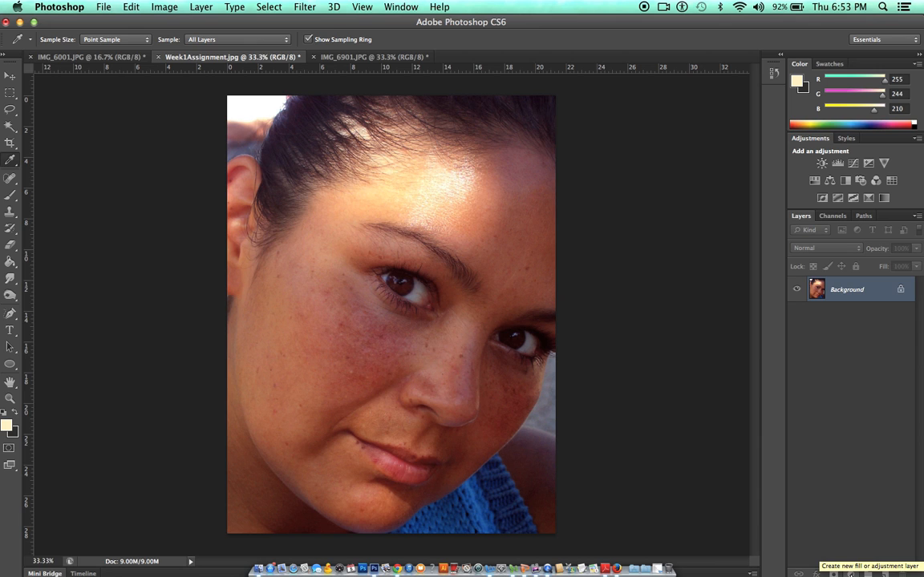
Add an Exposure adjustment layer above the portrait and raise its exposure to +0.34.
left_click(851, 574)
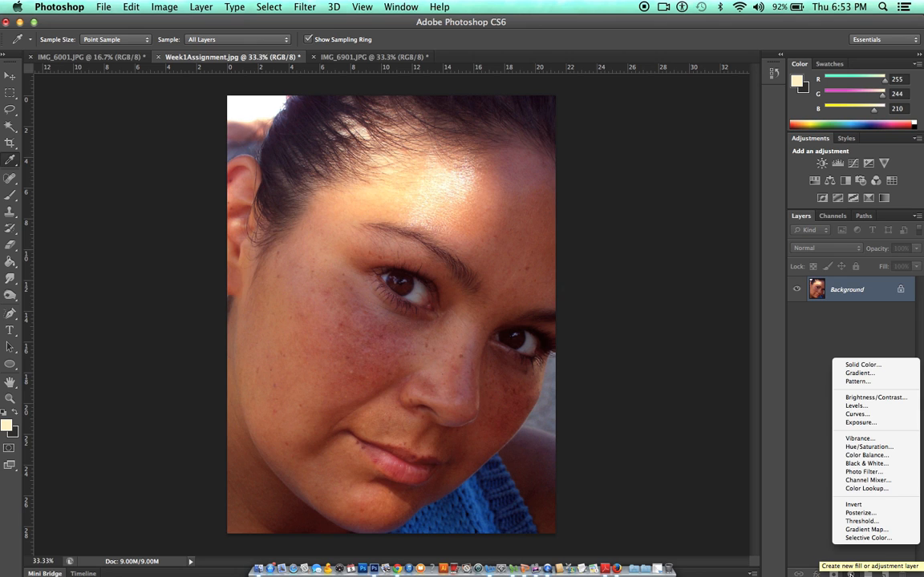
left_click(865, 423)
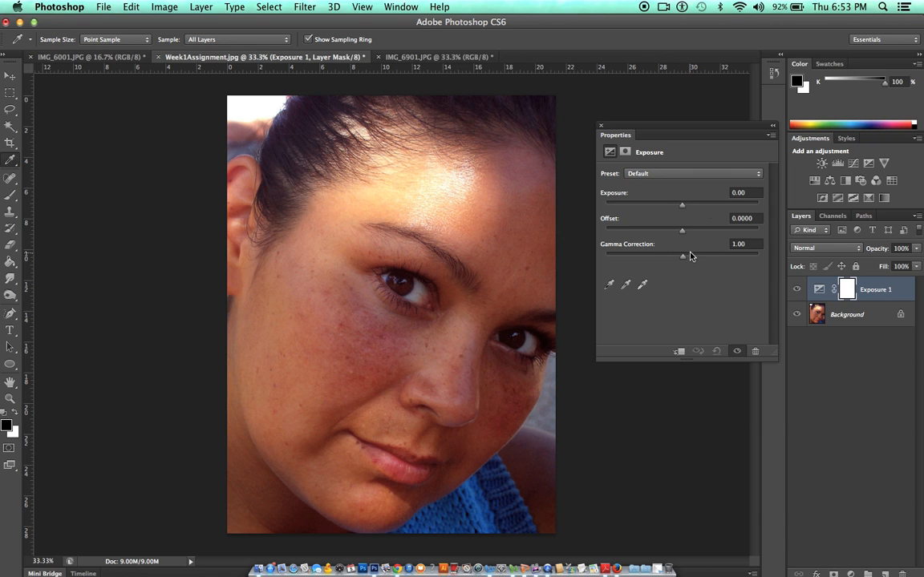
left_click_drag(683, 207, 685, 207)
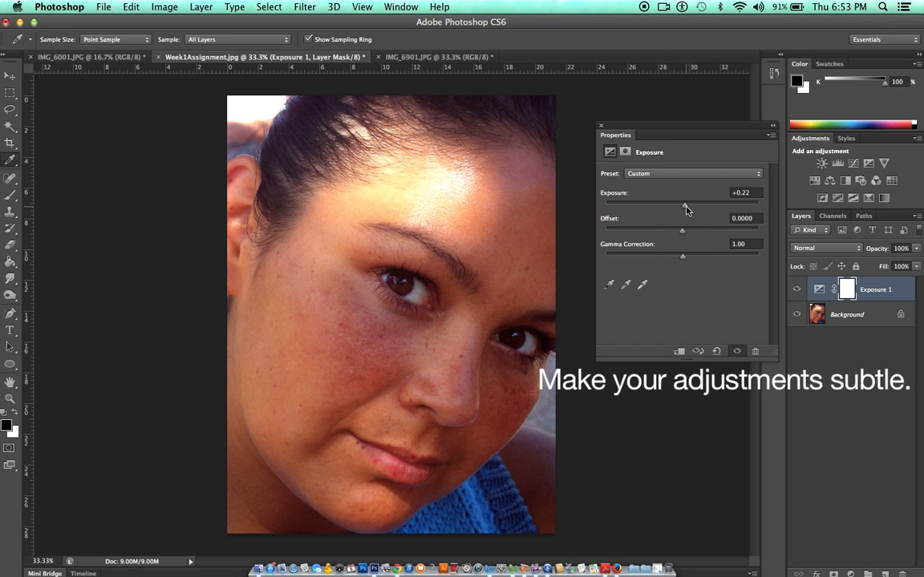
left_click_drag(685, 209, 687, 209)
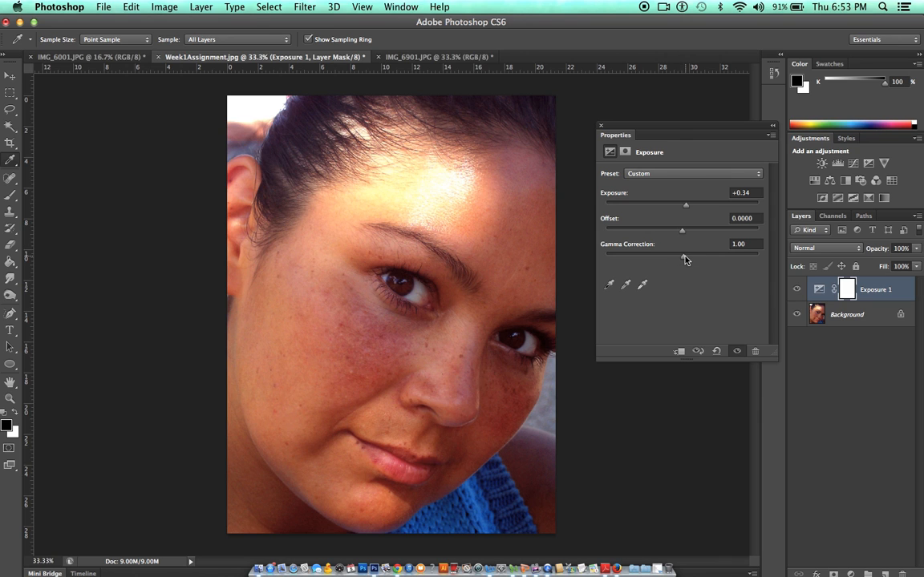
Set the portrait's gamma correction to 0.88, fine-tune the exposure slightly and close the adjustment settings.
left_click_drag(684, 255, 688, 259)
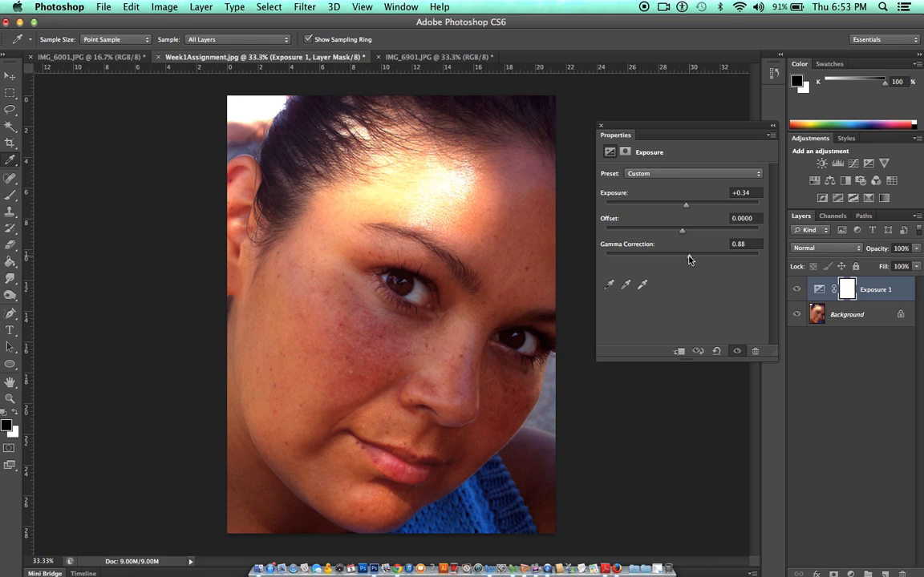
left_click_drag(685, 207, 687, 209)
left_click(601, 126)
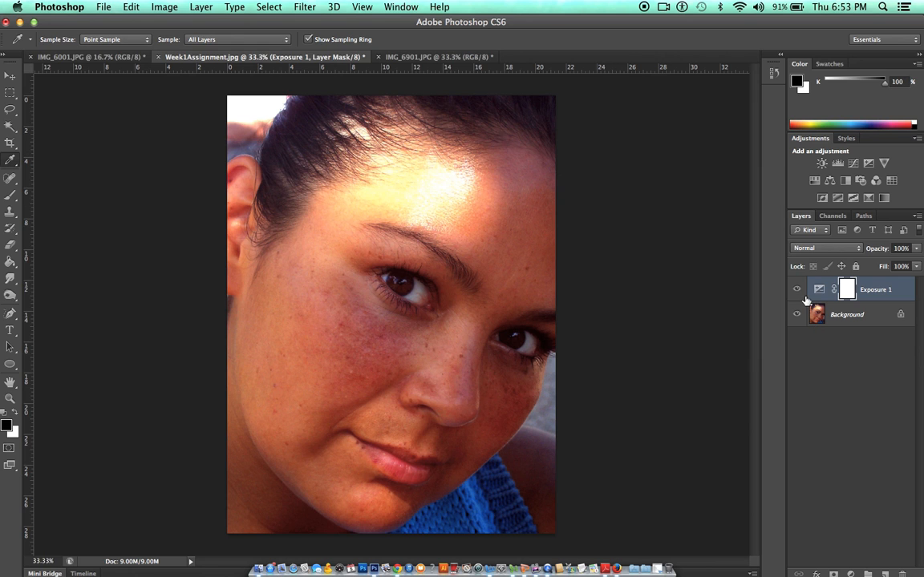
Hide and show the portrait's Exposure layer to compare the image before and after.
left_click(796, 290)
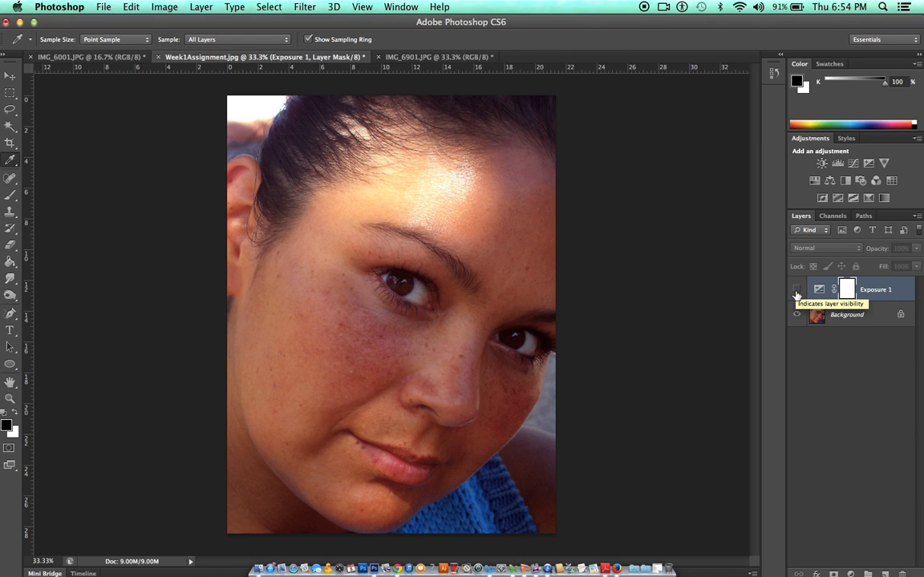
left_click(796, 291)
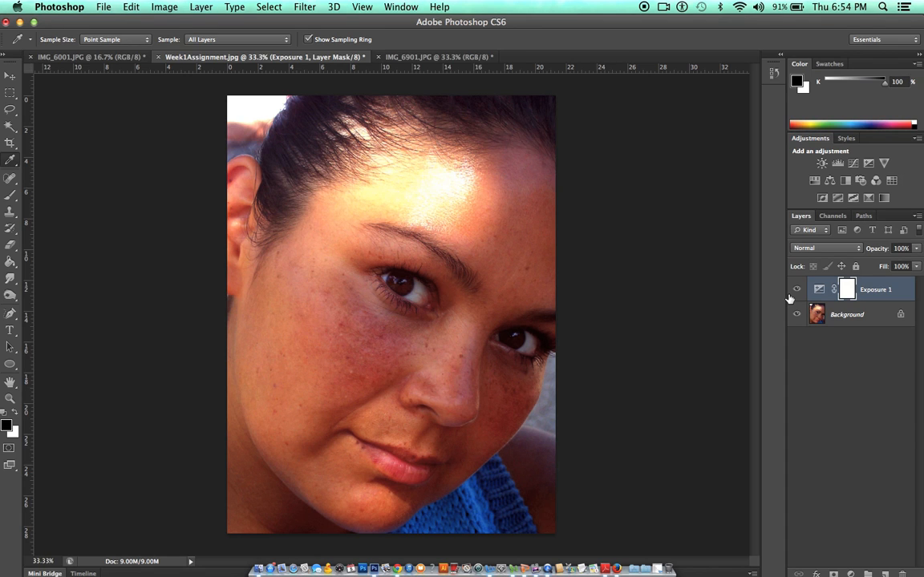
Switch to IMG_6001.JPG, sample the dark fur at the goat's mouth and add an Exposure adjustment layer.
left_click(124, 59)
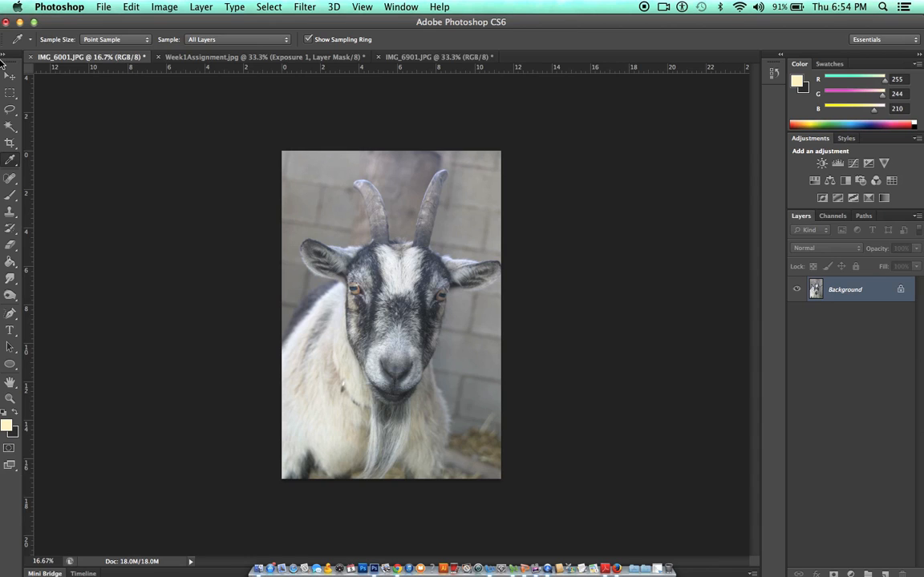
left_click(405, 391)
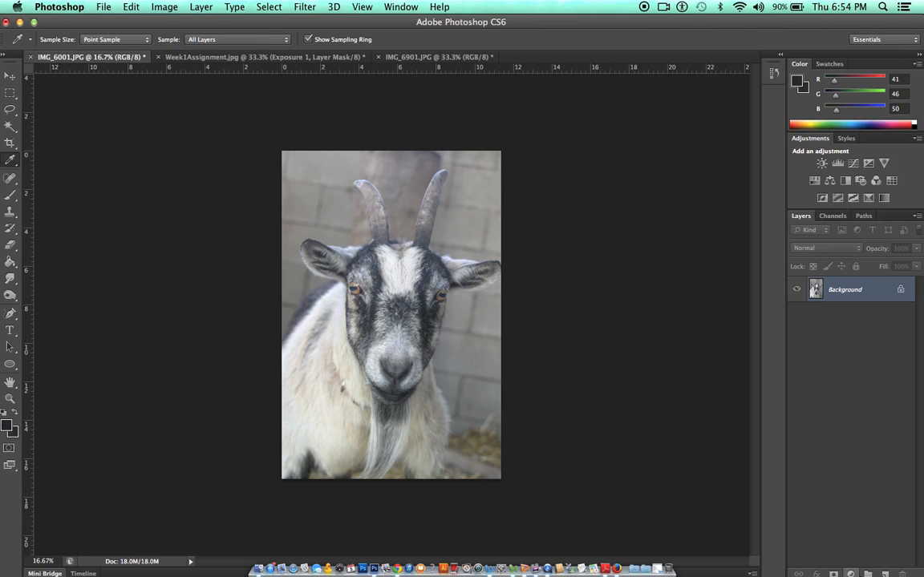
left_click(851, 572)
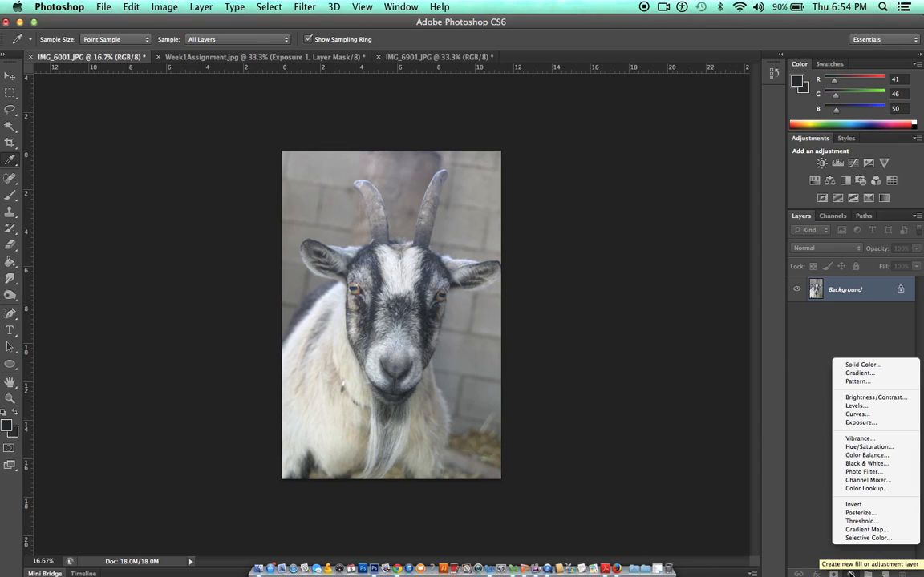
left_click(859, 422)
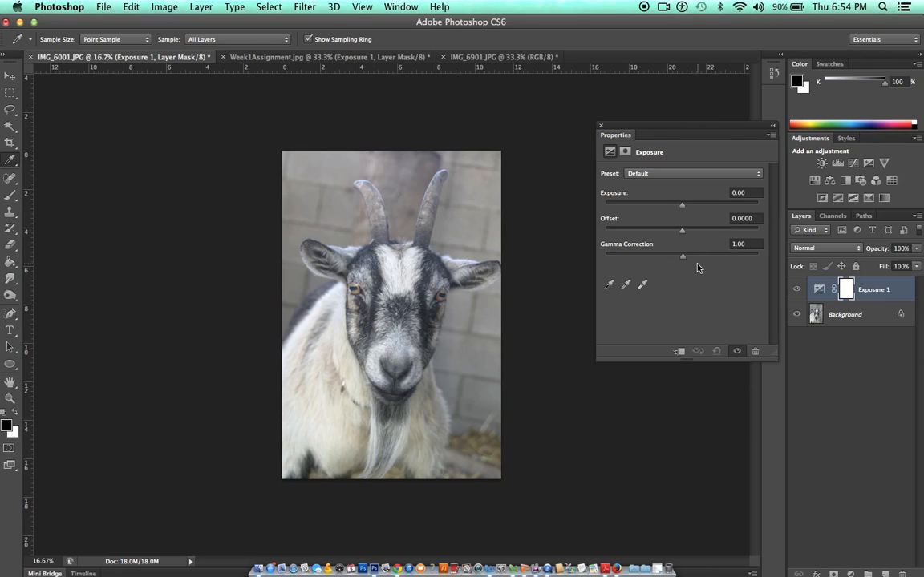
Set the goat photo's gamma correction to 0.75 and exposure to +0.22, then close the adjustment settings.
left_click_drag(684, 256, 697, 260)
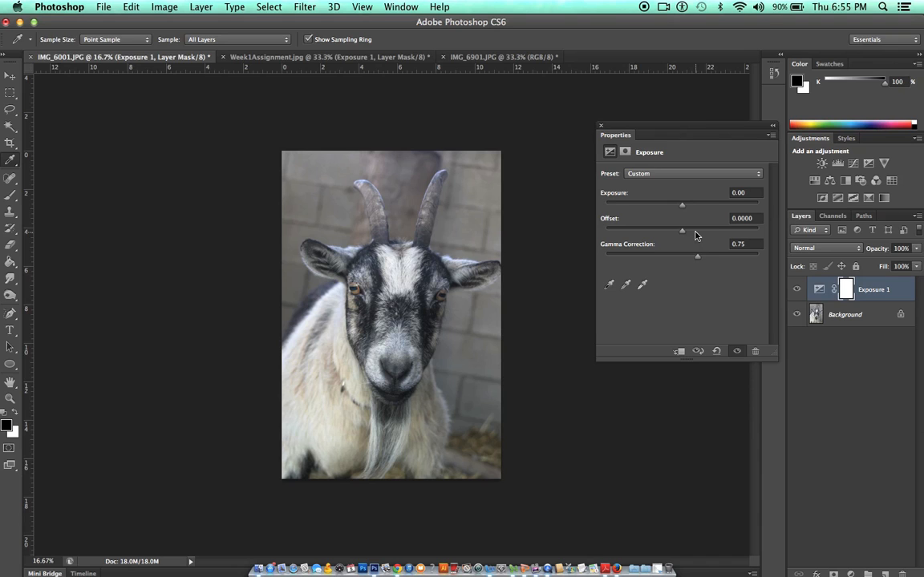
left_click_drag(683, 206, 686, 208)
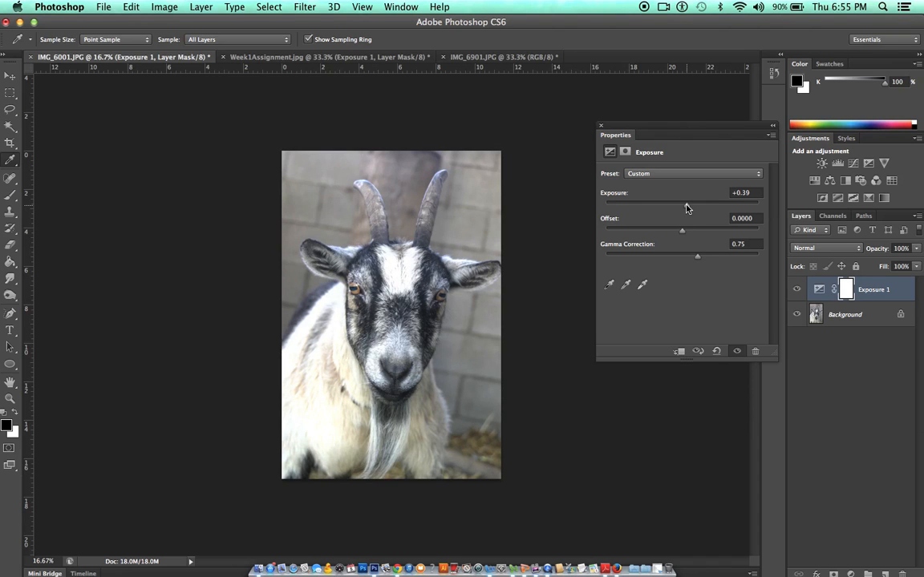
left_click_drag(686, 208, 684, 208)
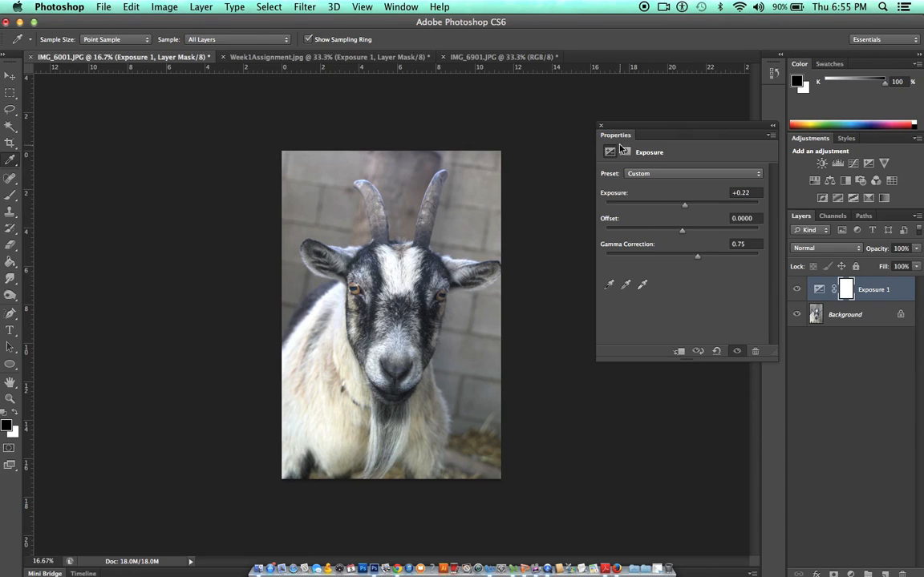
left_click(600, 127)
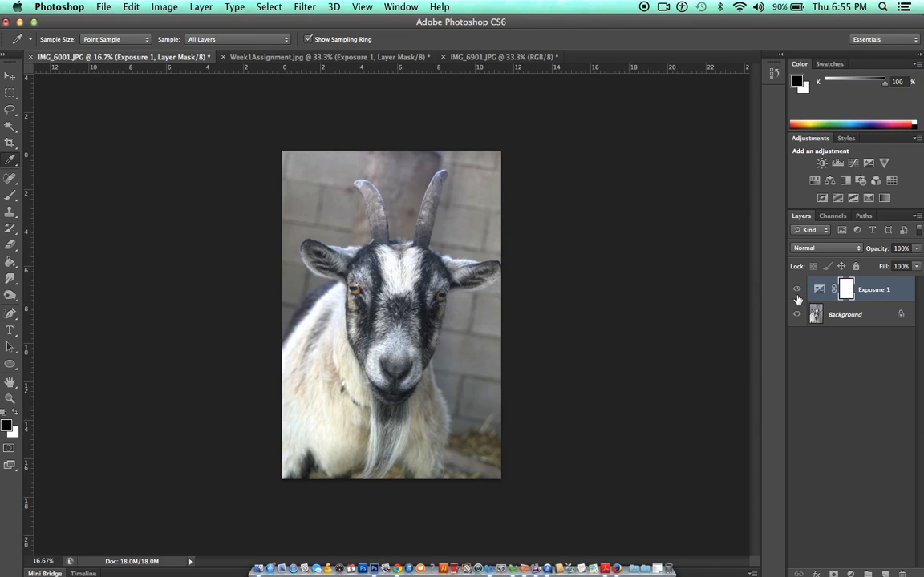
Toggle the goat photo's Exposure layer off and on to compare it with the original.
left_click(796, 293)
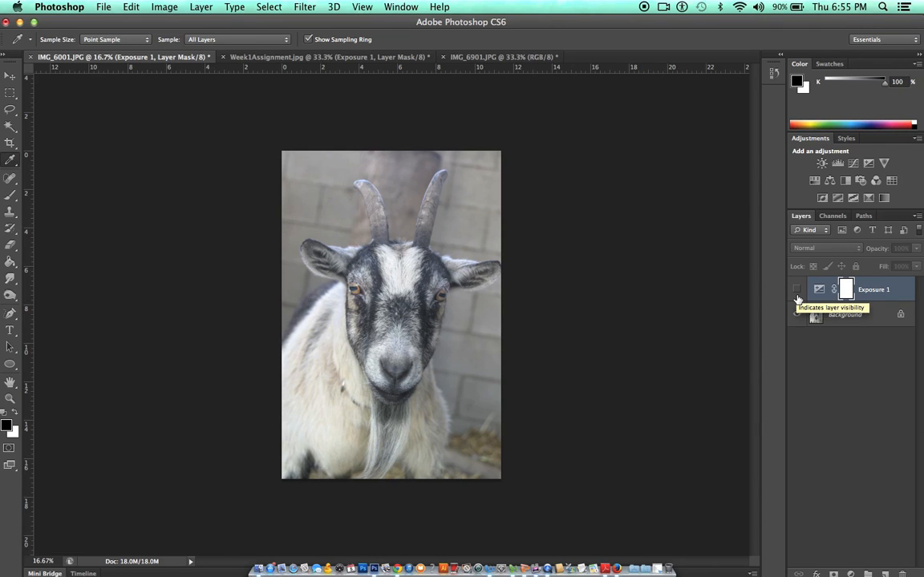
left_click(797, 295)
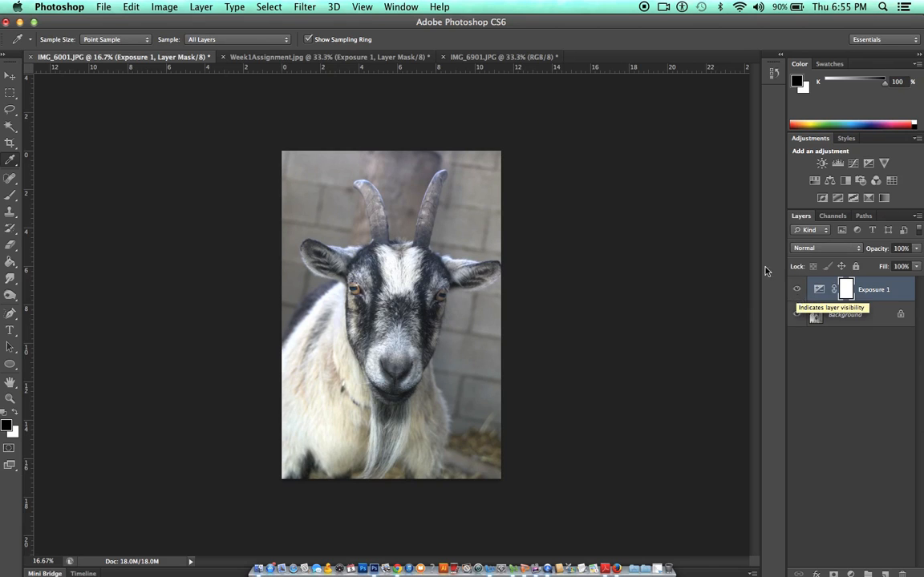
Switch to IMG_6901.JPG and sample the wall and the bright upper-right corner of the photo to check for white.
left_click(474, 57)
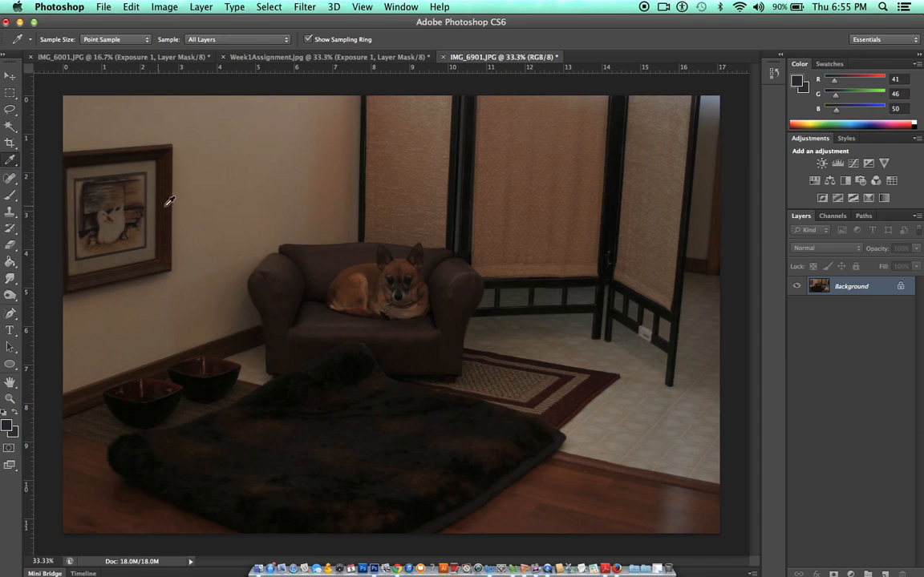
left_click(233, 168)
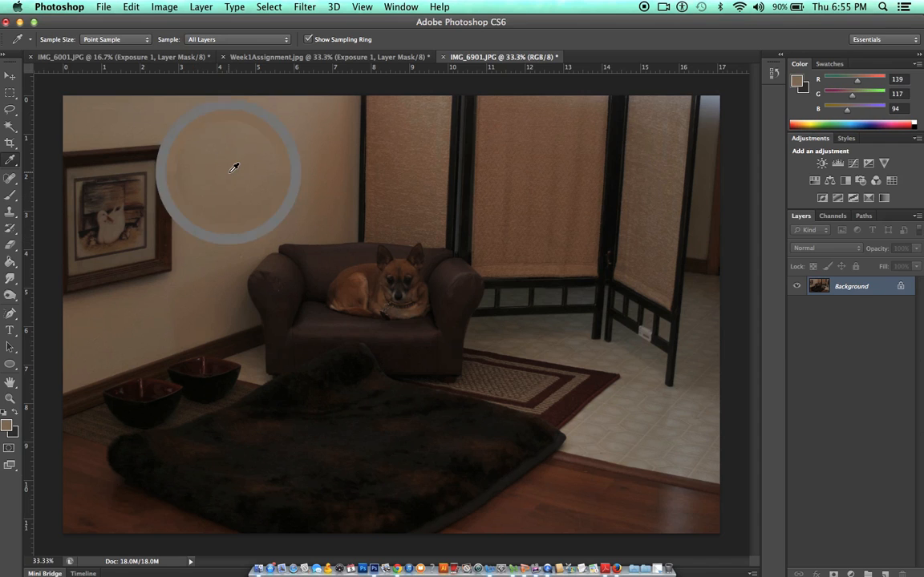
left_click(214, 107)
left_click(247, 136)
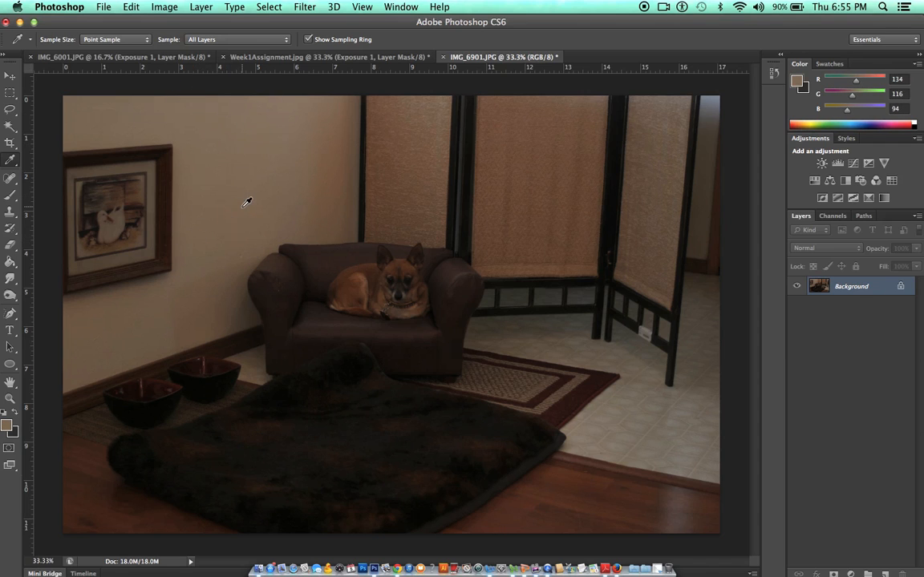
left_click(720, 97)
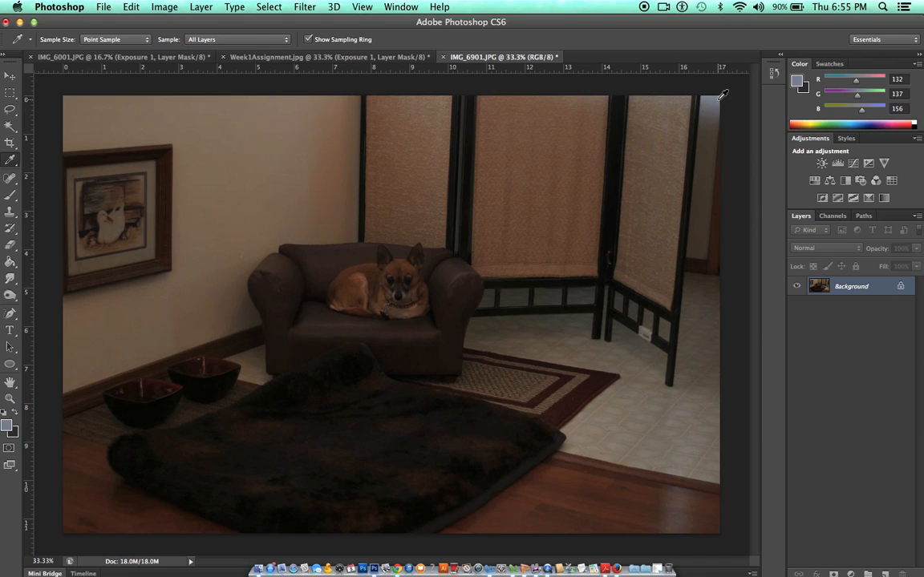
left_click(720, 95)
left_click(719, 97)
left_click(719, 95)
left_click(719, 95)
Add an Exposure adjustment layer to the dog photo with exposure +1.23 and close its settings.
left_click(851, 574)
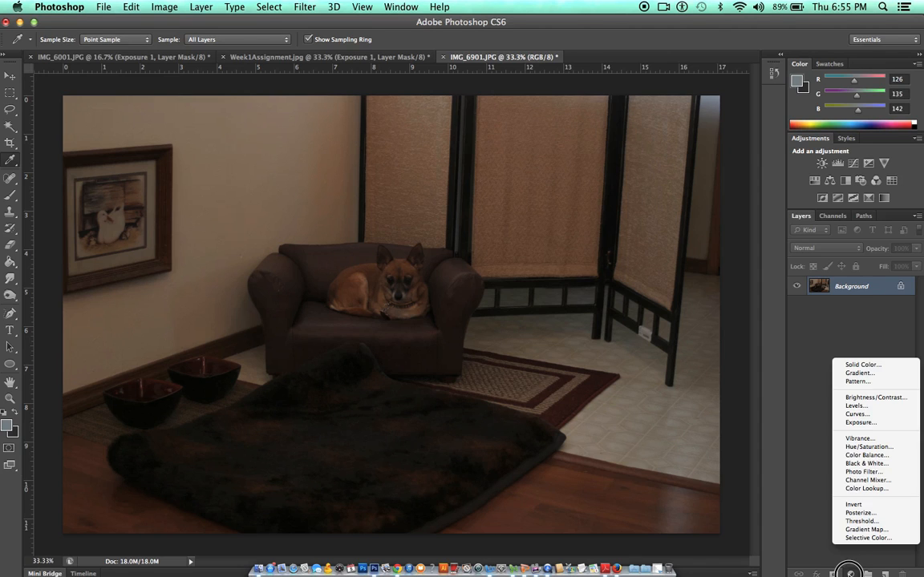
left_click(856, 423)
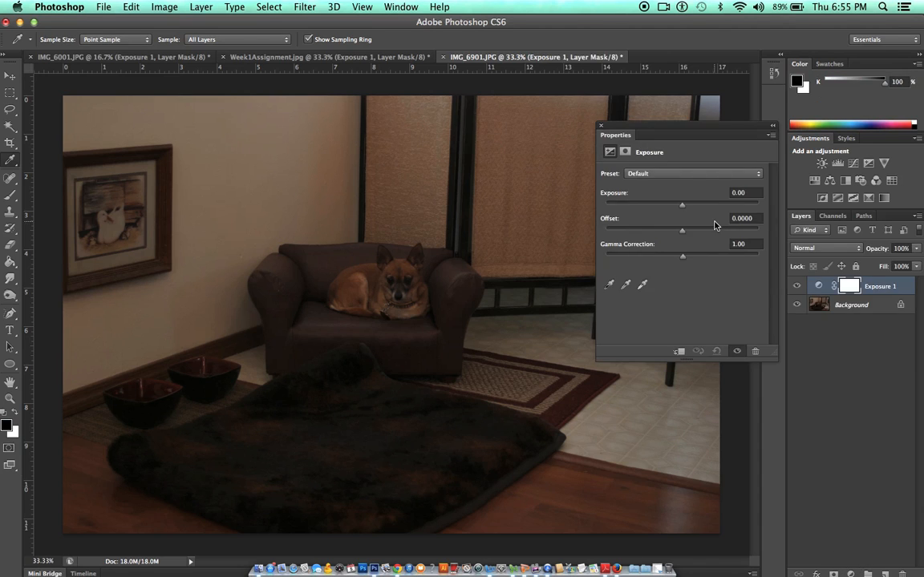
left_click(694, 205)
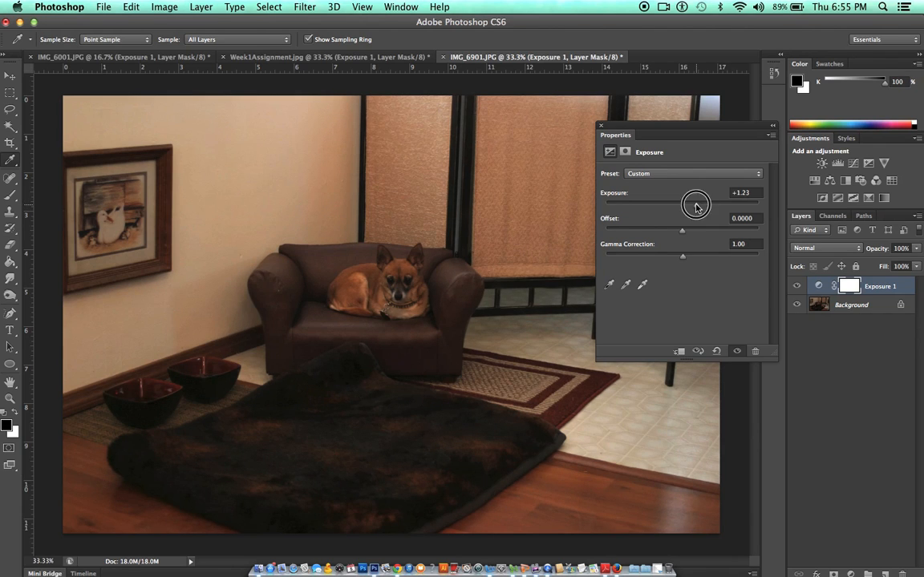
left_click(600, 126)
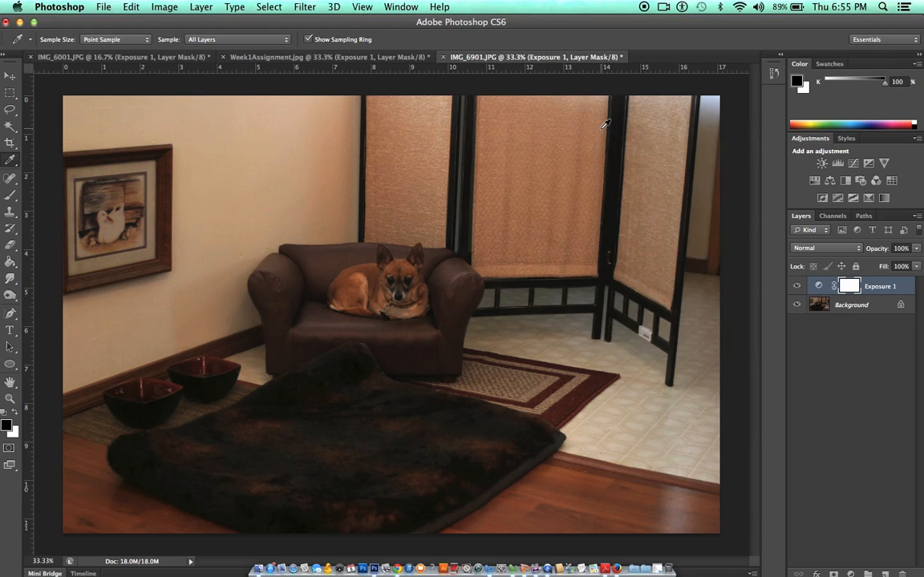